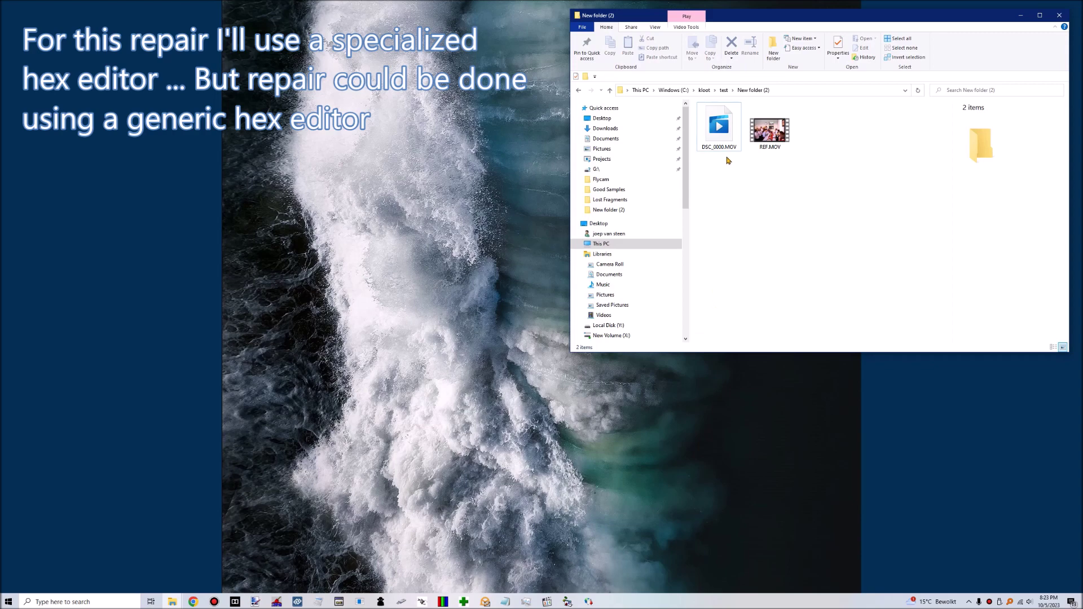
Try playing DSC_0000.MOV in Media Player Classic and close the player
{"action": "left_click", "coordinate": [720, 133]}
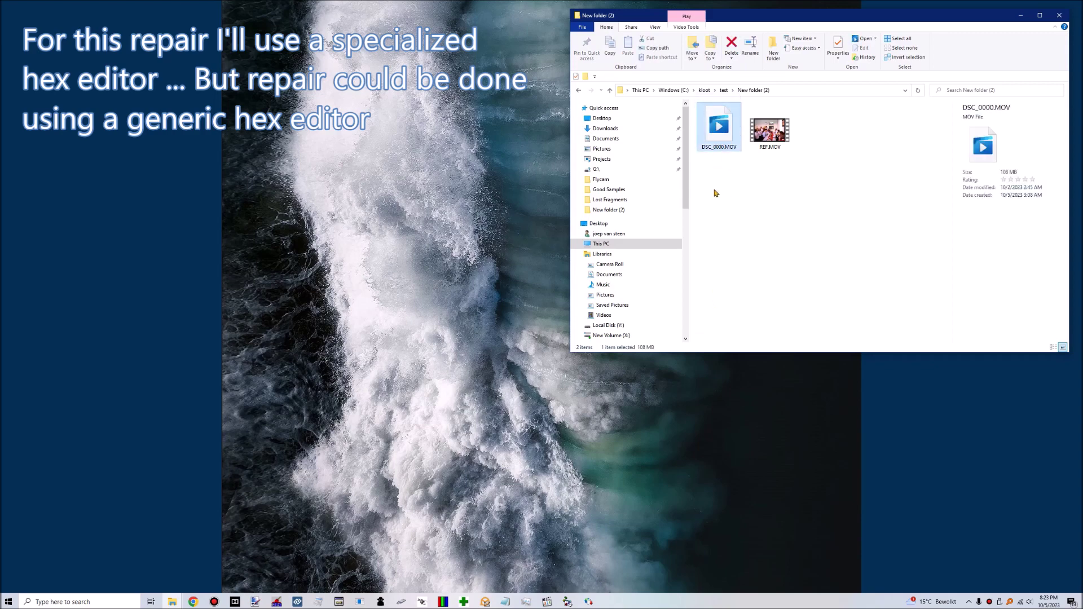
{"action": "left_click", "coordinate": [547, 602]}
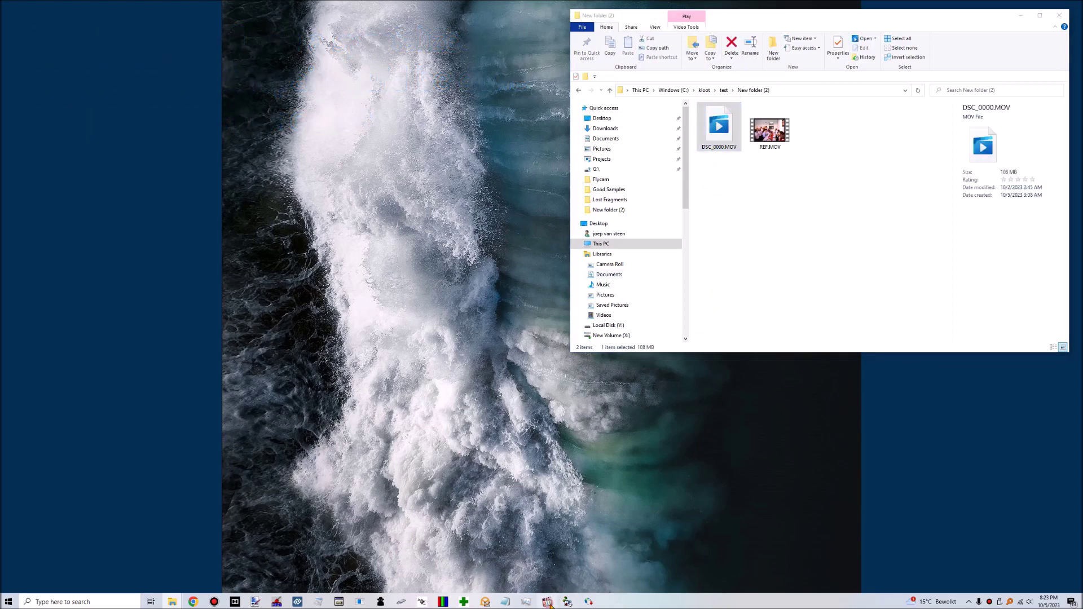
{"action": "left_click_drag", "start_coordinate": [611, 271], "coordinate": [556, 300]}
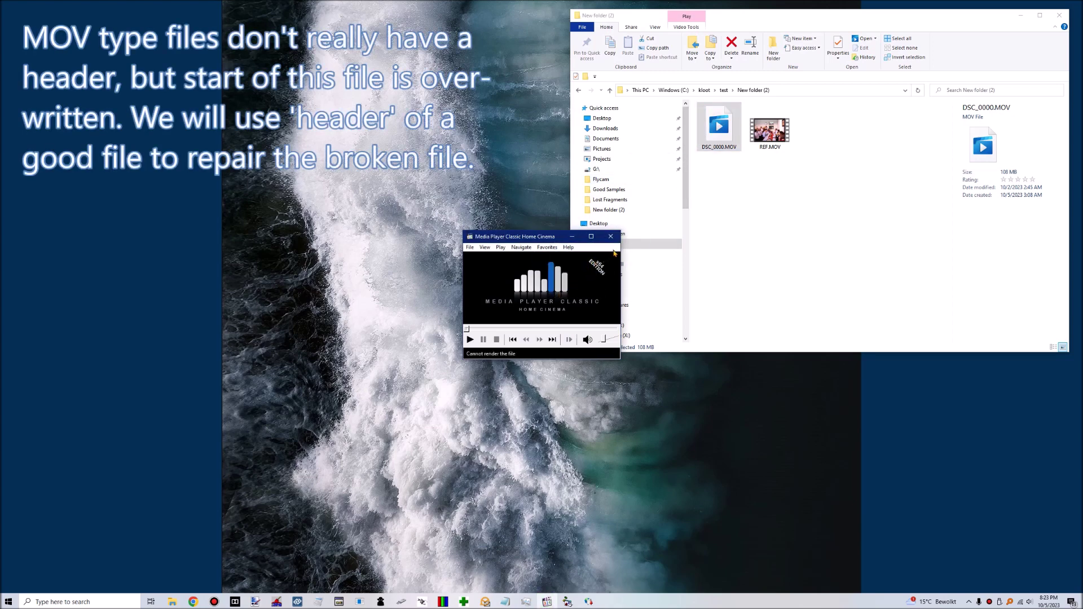
{"action": "left_click", "coordinate": [610, 236]}
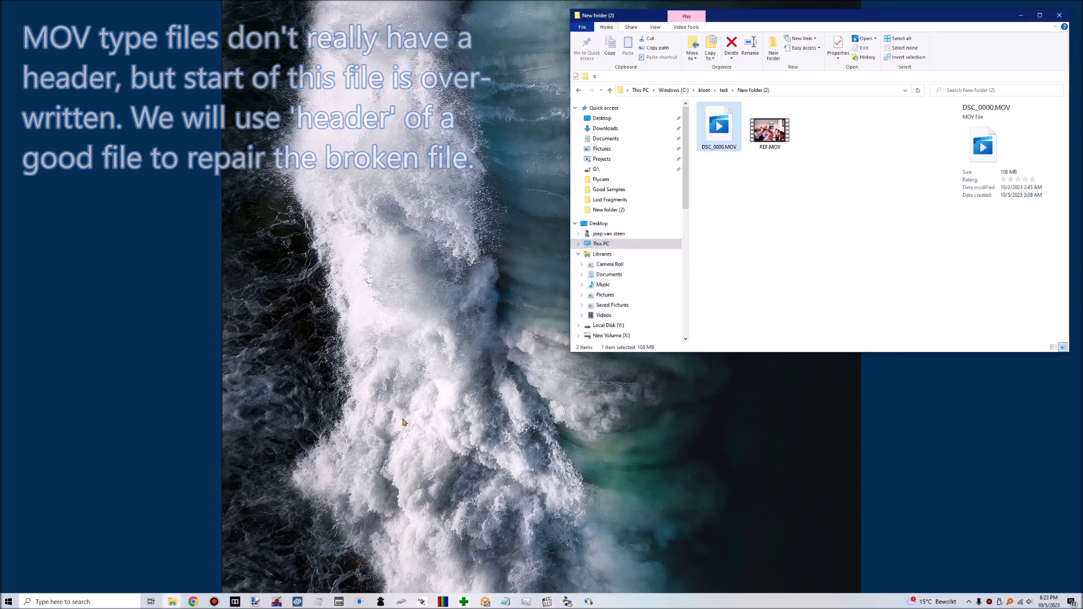
Switch to MP4-Analyzer, load DSC_0000.MOV as the file to open and analyze it for atoms
{"action": "left_click", "coordinate": [339, 601]}
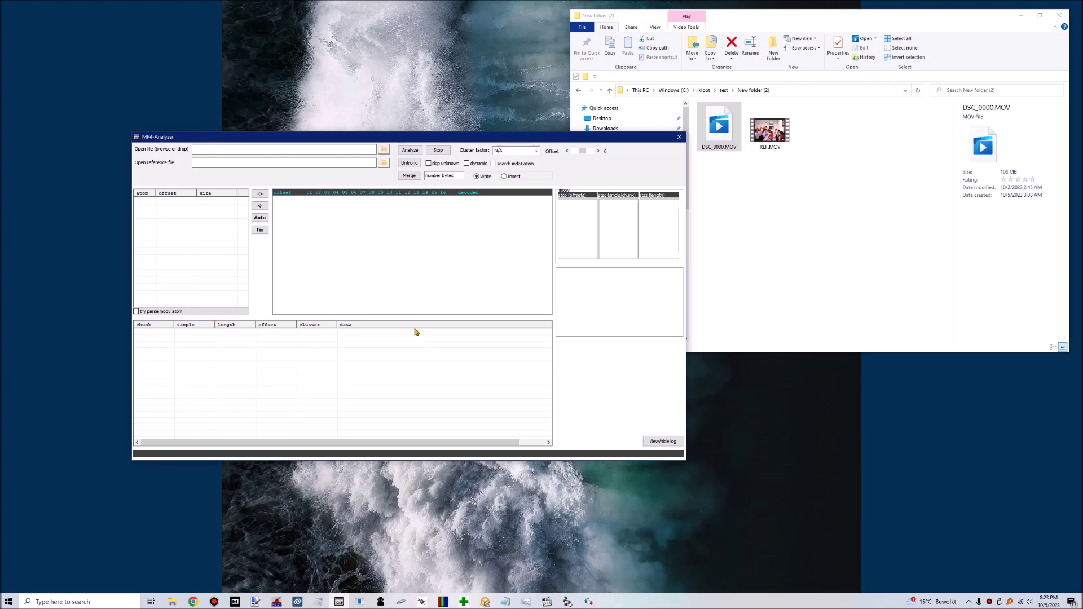
{"action": "left_click_drag", "start_coordinate": [509, 142], "coordinate": [562, 190]}
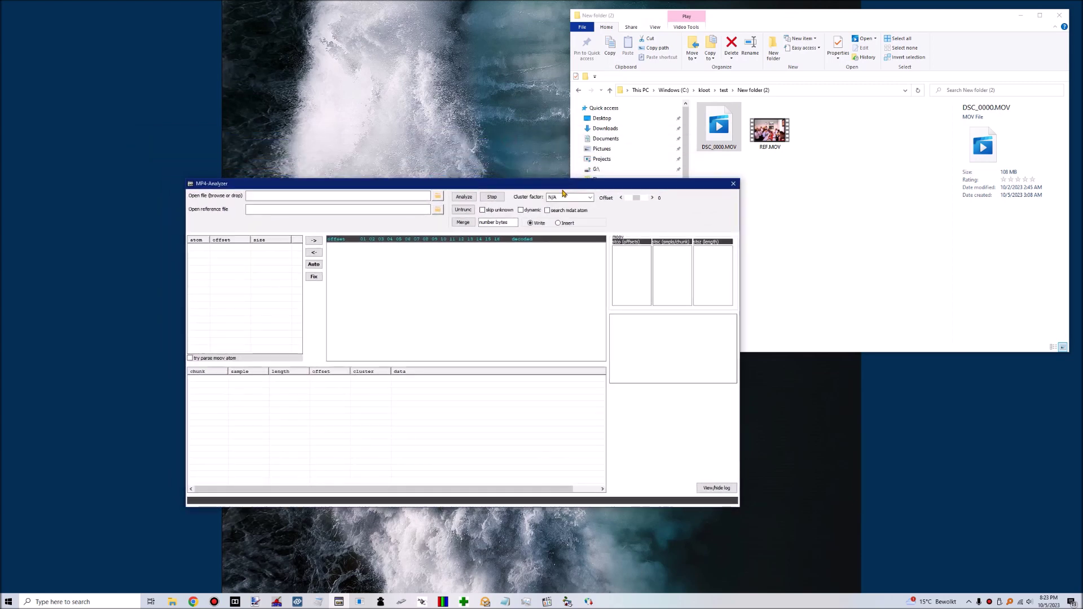
{"action": "left_click_drag", "start_coordinate": [718, 127], "coordinate": [419, 199]}
{"action": "left_click", "coordinate": [465, 198]}
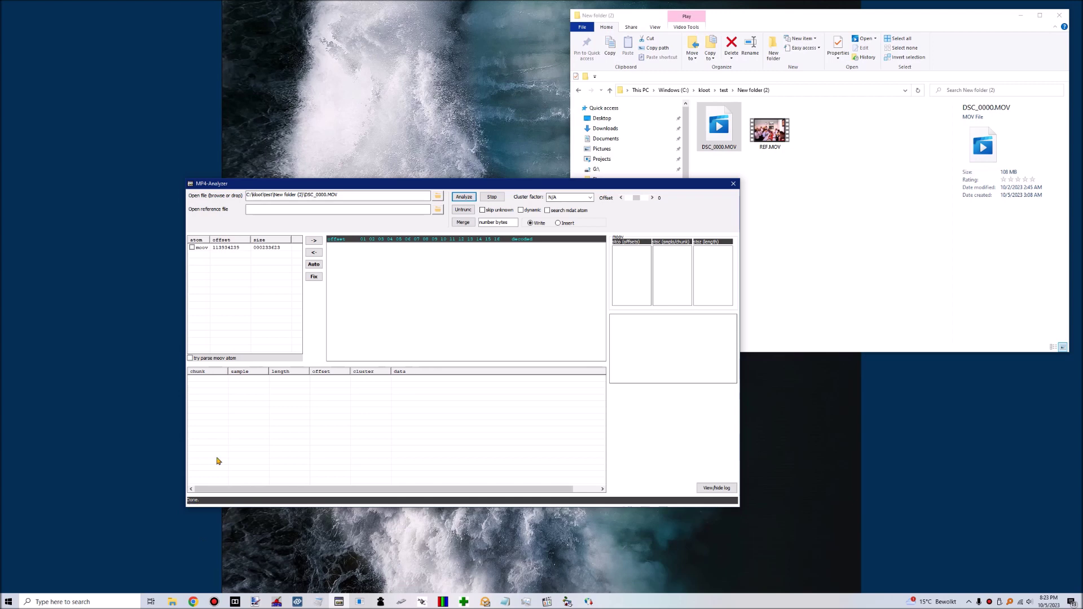
View the moov atom's hex data, enable moov atom parsing and parse the atom
{"action": "left_click", "coordinate": [228, 248]}
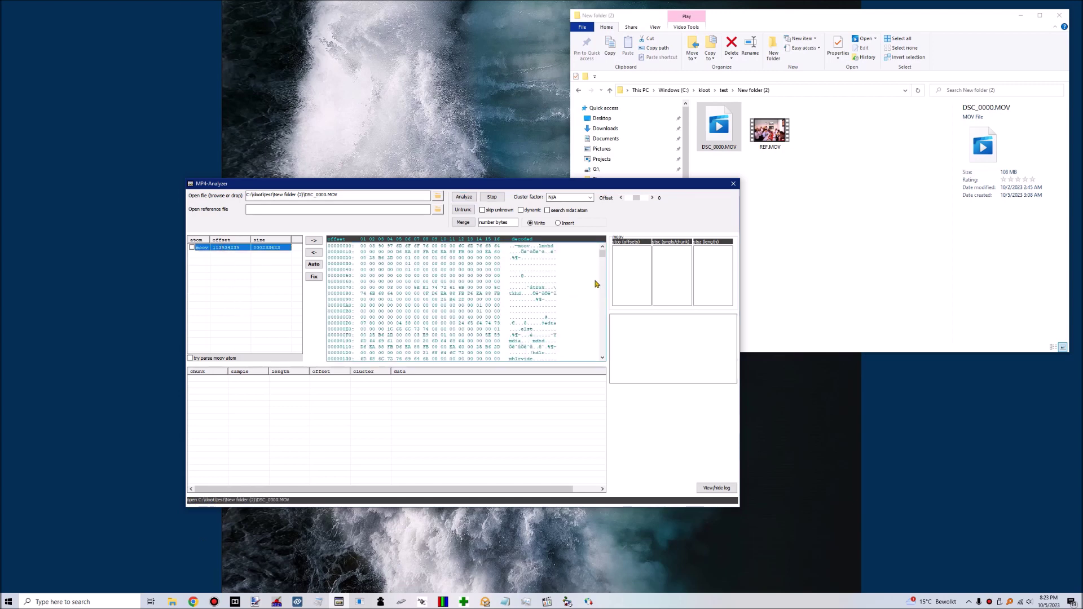
{"action": "mouse_move", "coordinate": [602, 253]}
{"action": "left_mouse_down"}
{"action": "mouse_move", "coordinate": [599, 268]}
{"action": "mouse_move", "coordinate": [603, 255]}
{"action": "left_mouse_up"}
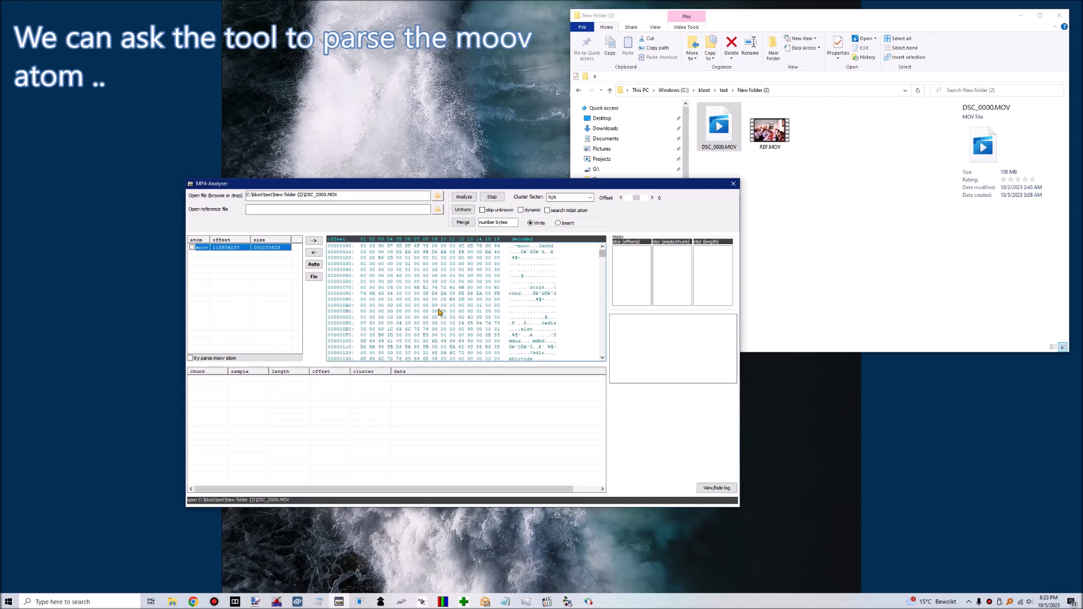
{"action": "left_click", "coordinate": [217, 360]}
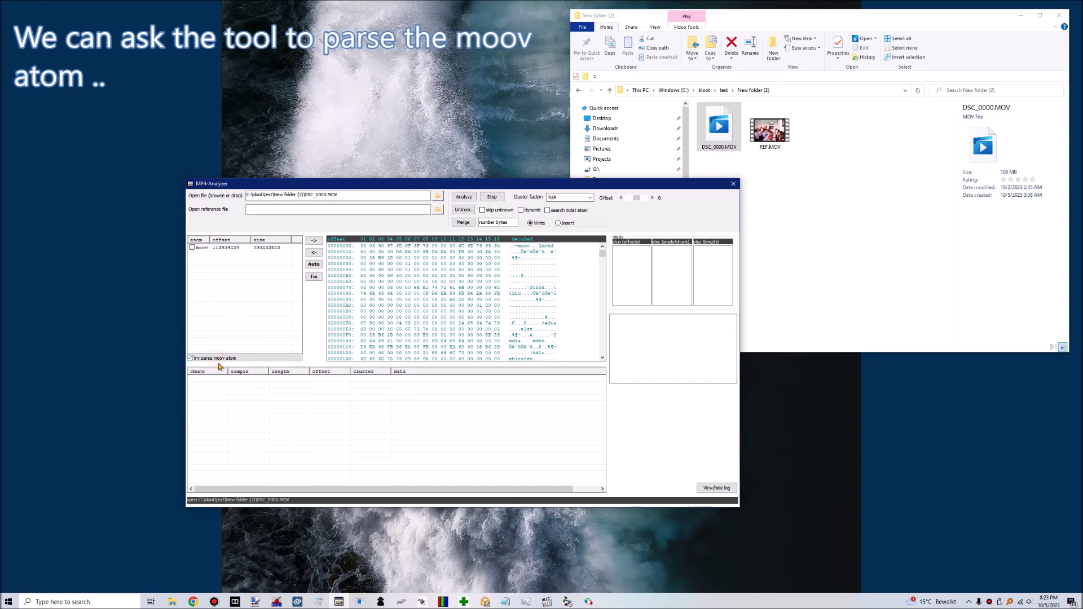
{"action": "left_click", "coordinate": [238, 251]}
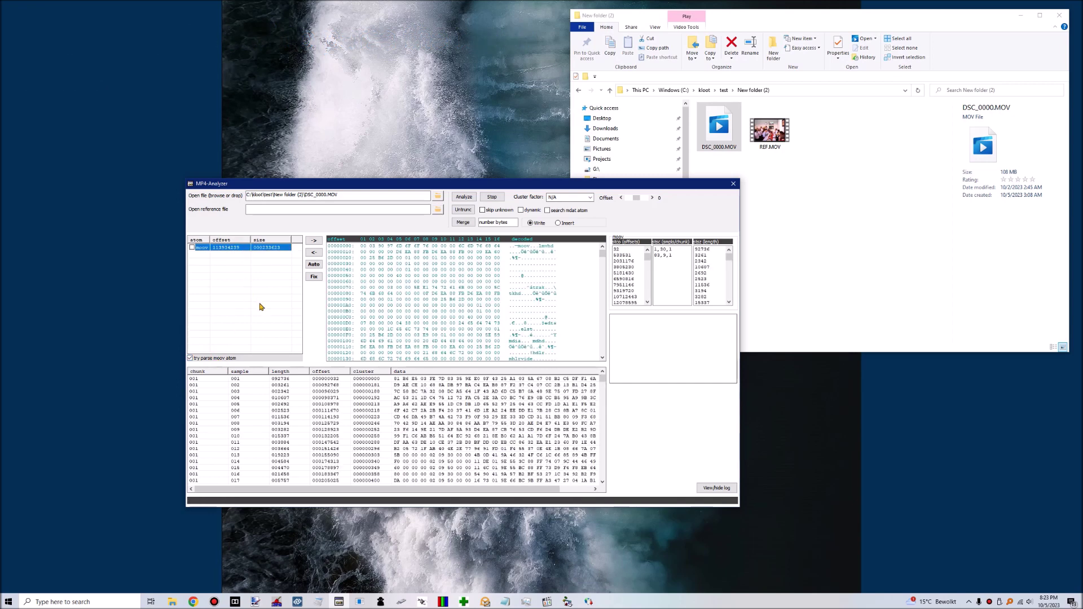
Examine the byte patterns in the data column of the parsed sample table
{"action": "mouse_move", "coordinate": [602, 381]}
{"action": "left_mouse_down"}
{"action": "mouse_move", "coordinate": [593, 410]}
{"action": "mouse_move", "coordinate": [596, 378]}
{"action": "left_mouse_up"}
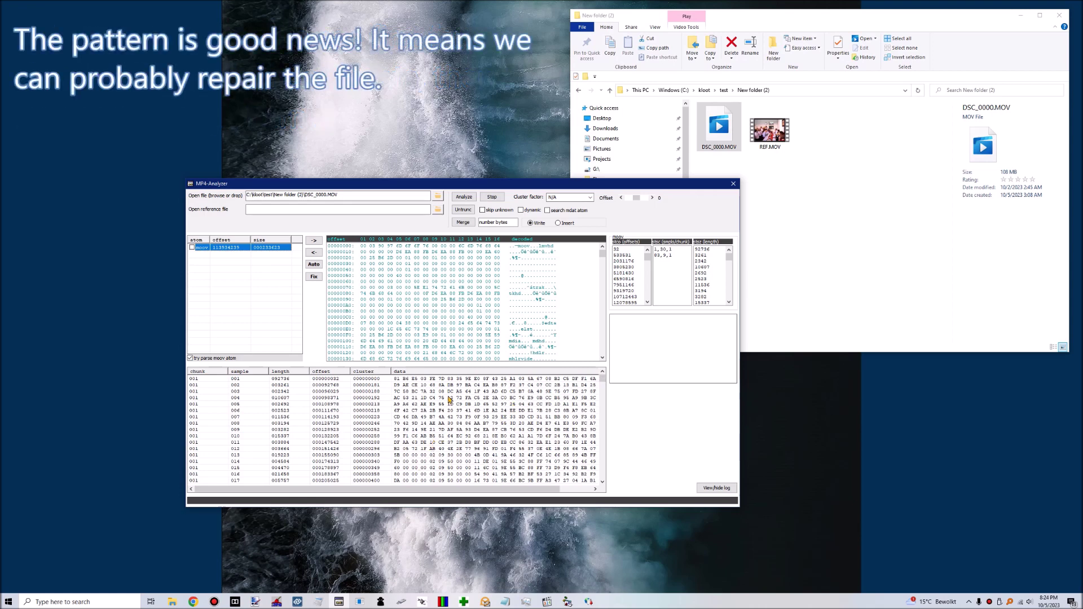
{"action": "scroll", "coordinate": [486, 428], "scroll_direction": "down", "scroll_amount": 2}
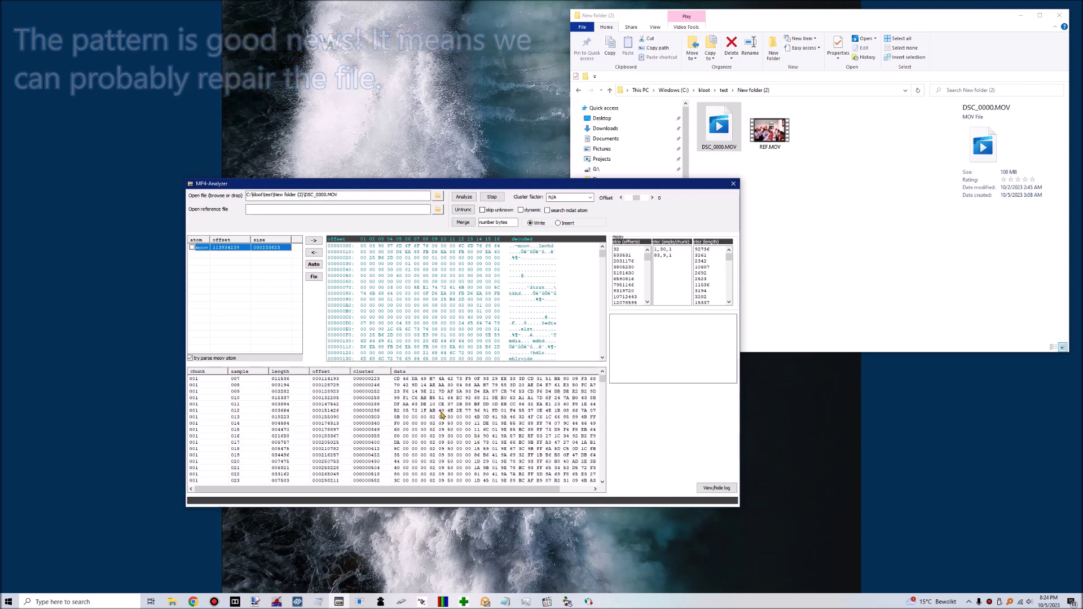
{"action": "scroll", "coordinate": [446, 412], "scroll_direction": "down", "scroll_amount": 7}
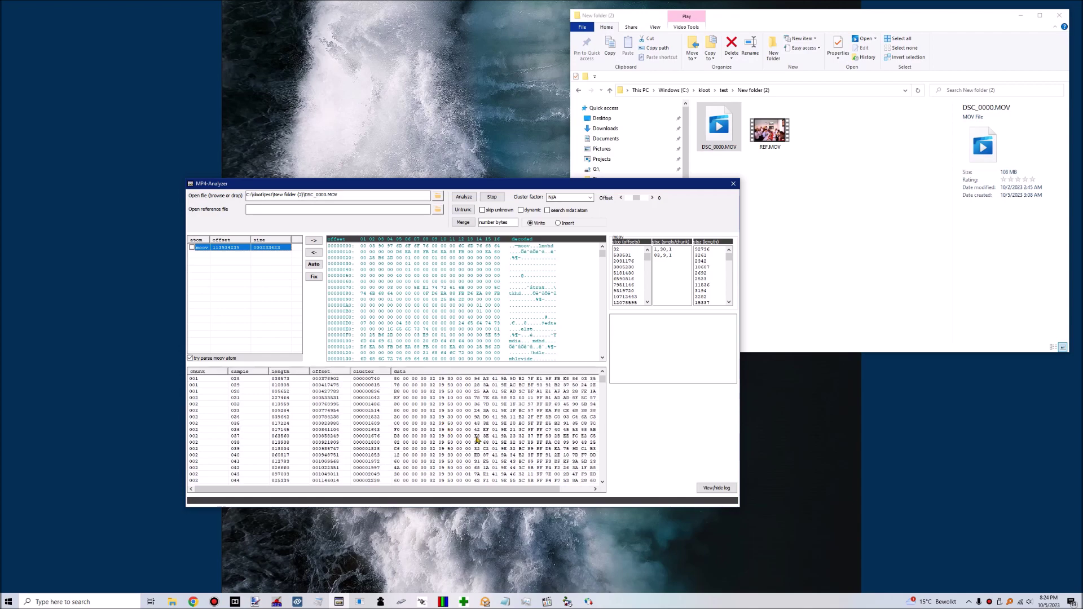
{"action": "left_click_drag", "start_coordinate": [602, 381], "coordinate": [576, 432]}
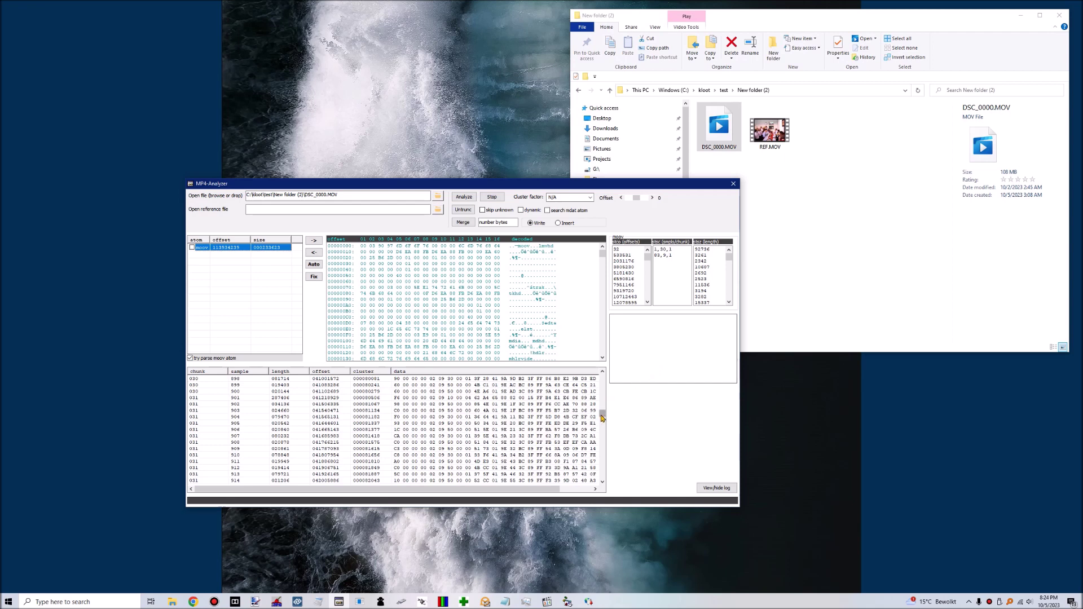
{"action": "left_click_drag", "start_coordinate": [602, 418], "coordinate": [602, 380]}
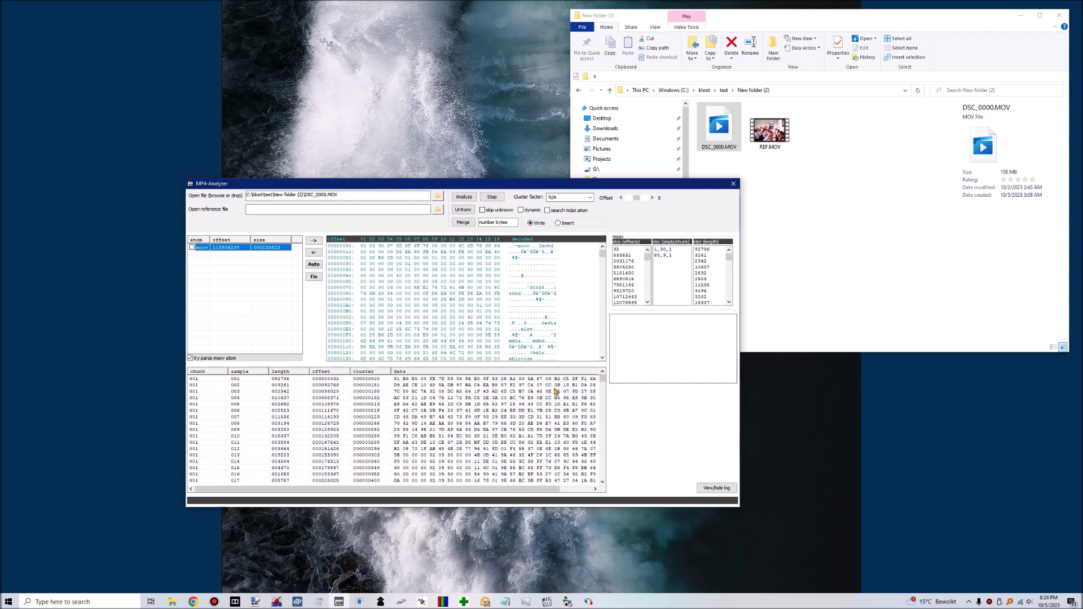
Inspect the hex data of sample 003 in chunk 001 and sample 034 in chunk 002
{"action": "left_click", "coordinate": [481, 392]}
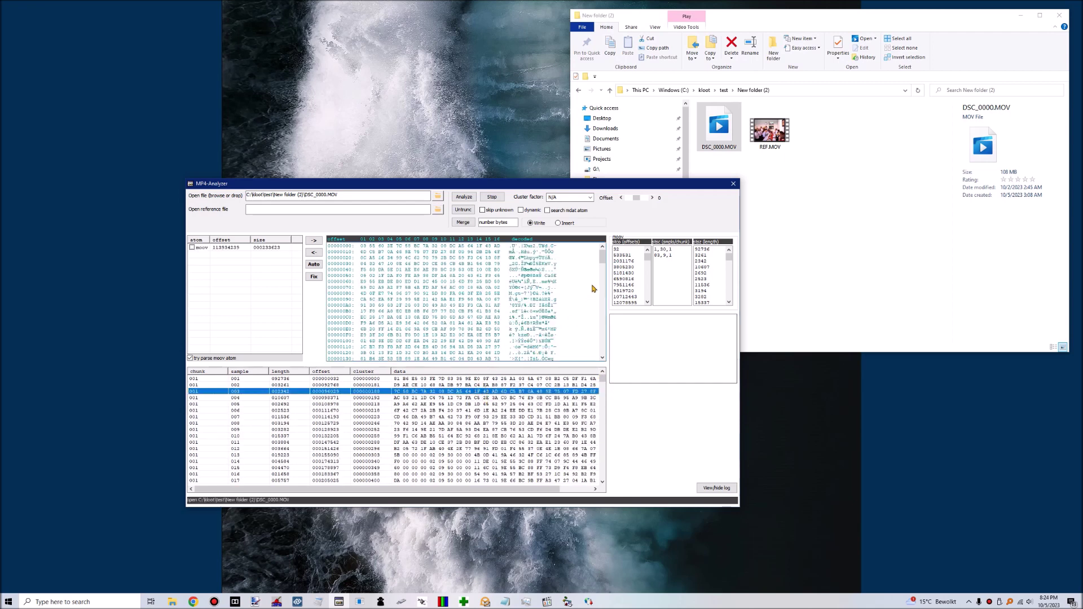
{"action": "left_click_drag", "start_coordinate": [604, 259], "coordinate": [603, 291]}
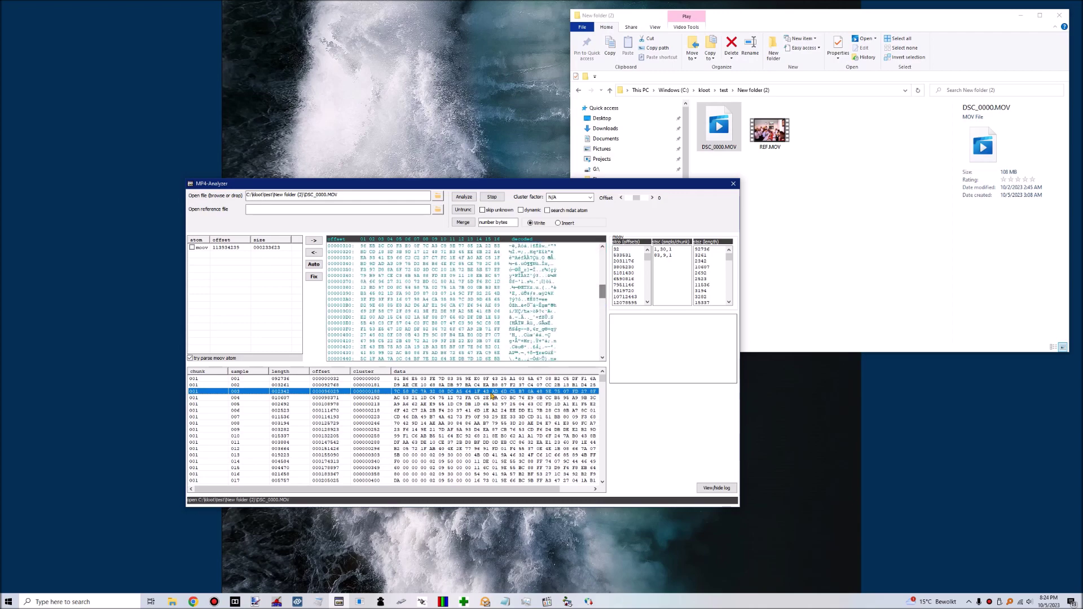
{"action": "scroll", "coordinate": [457, 412], "scroll_direction": "down", "scroll_amount": 4}
{"action": "scroll", "coordinate": [457, 412], "scroll_direction": "down", "scroll_amount": 4}
{"action": "left_click", "coordinate": [475, 436]}
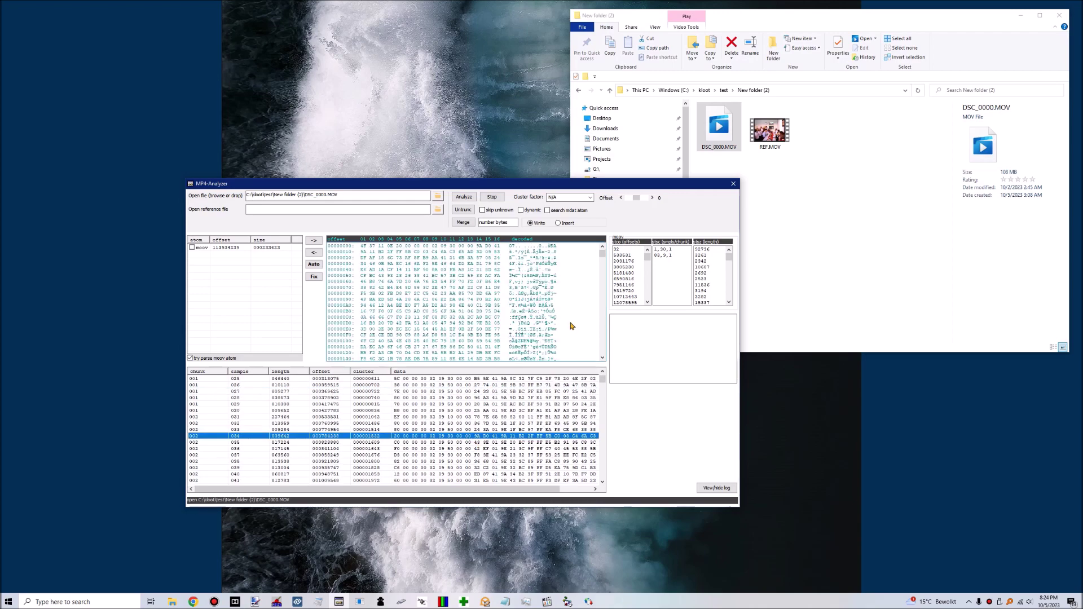
{"action": "left_click_drag", "start_coordinate": [603, 254], "coordinate": [603, 264]}
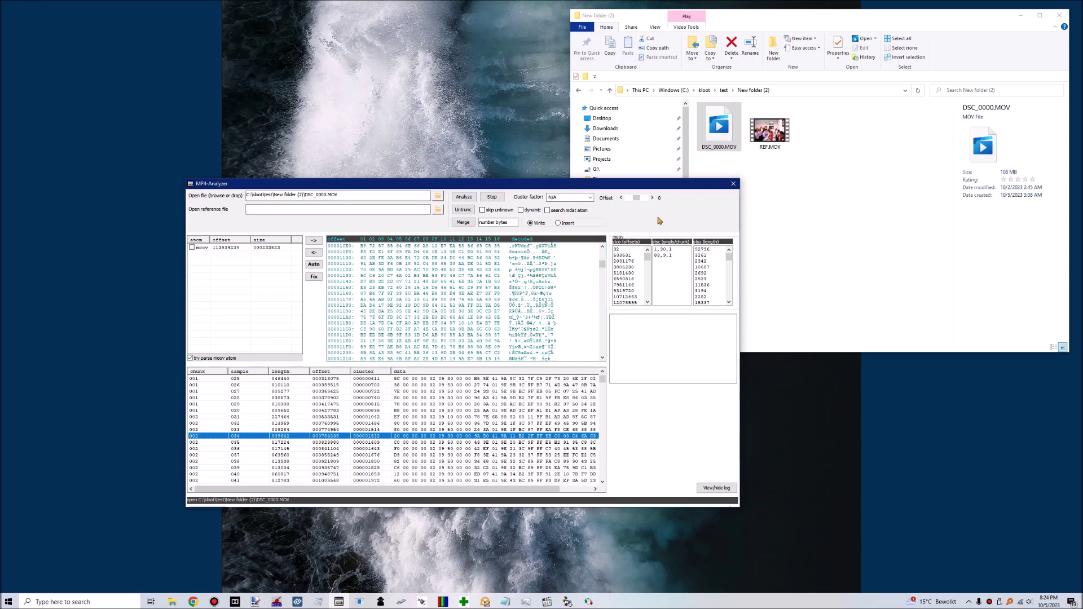
Load and analyze REF.MOV, and inspect the contents of its ftyp, mdat and moov atoms
{"action": "left_click_drag", "start_coordinate": [781, 138], "coordinate": [415, 196]}
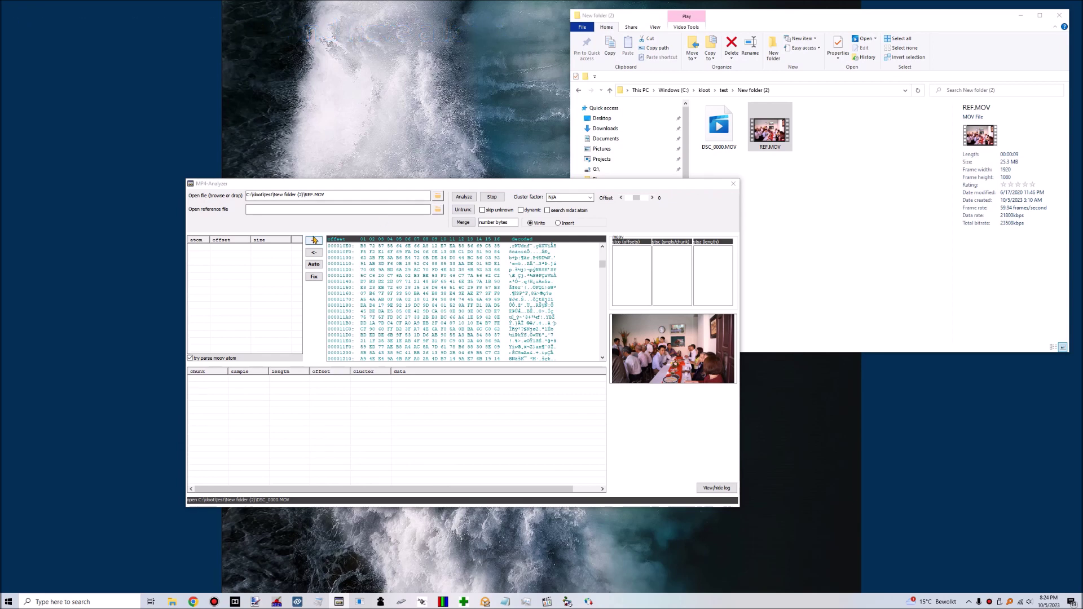
{"action": "left_click", "coordinate": [464, 197]}
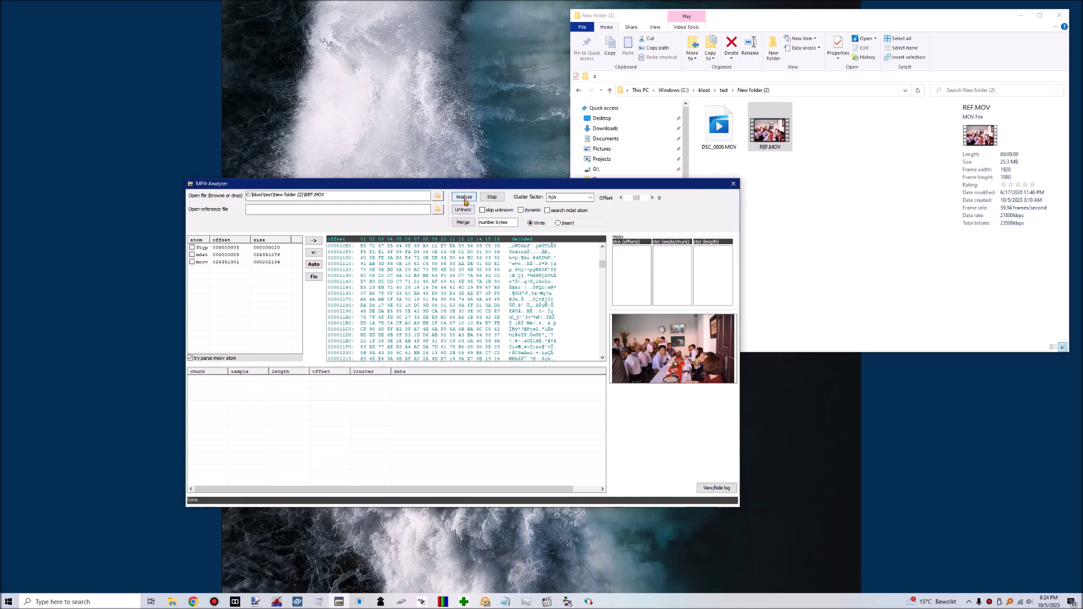
{"action": "left_click", "coordinate": [239, 249]}
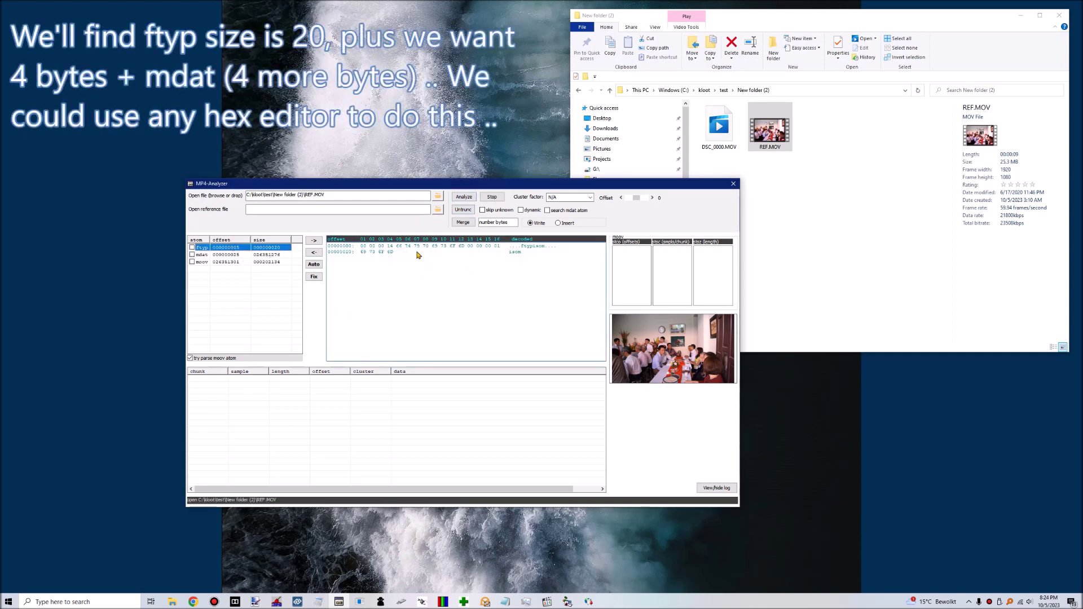
{"action": "left_click", "coordinate": [235, 255]}
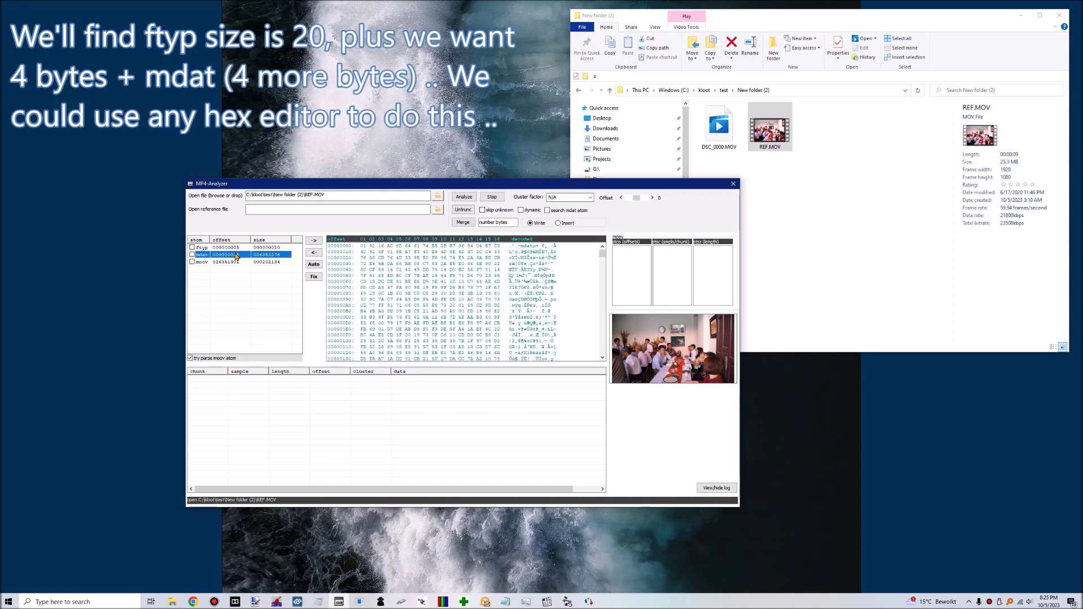
{"action": "left_click", "coordinate": [235, 262]}
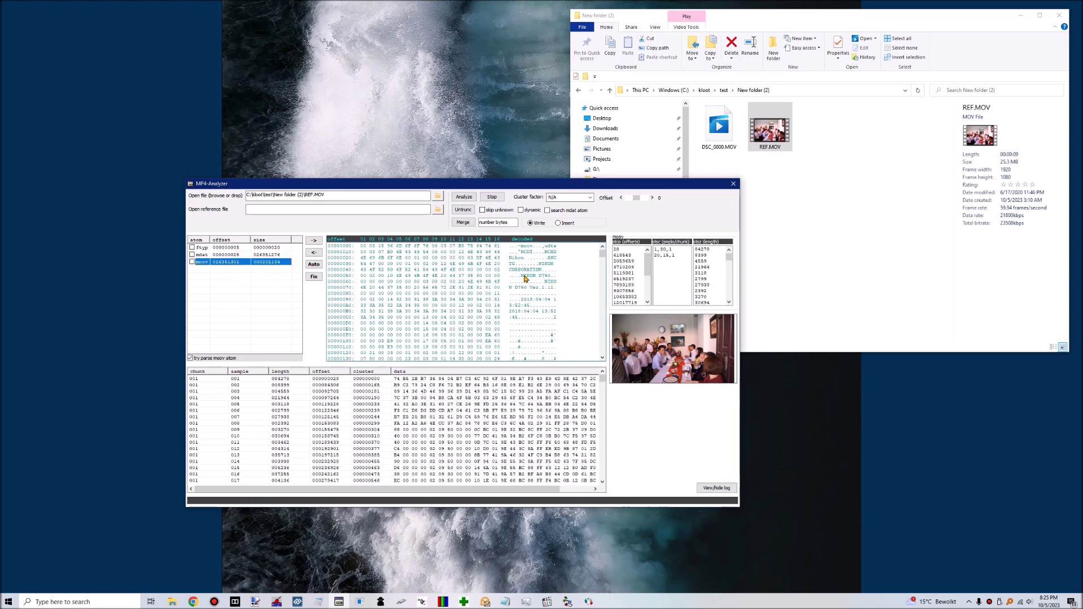
{"action": "scroll", "coordinate": [520, 279], "scroll_direction": "down", "scroll_amount": 4}
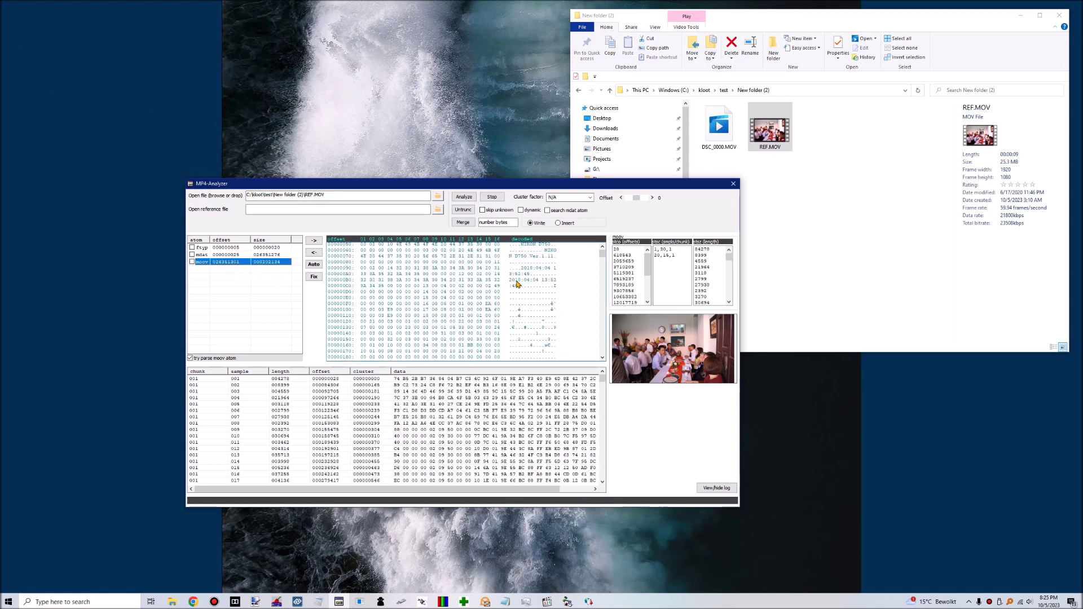
Turn off moov atom parsing and check the bytes of REF.MOV's ftyp and mdat atoms
{"action": "left_click", "coordinate": [215, 359]}
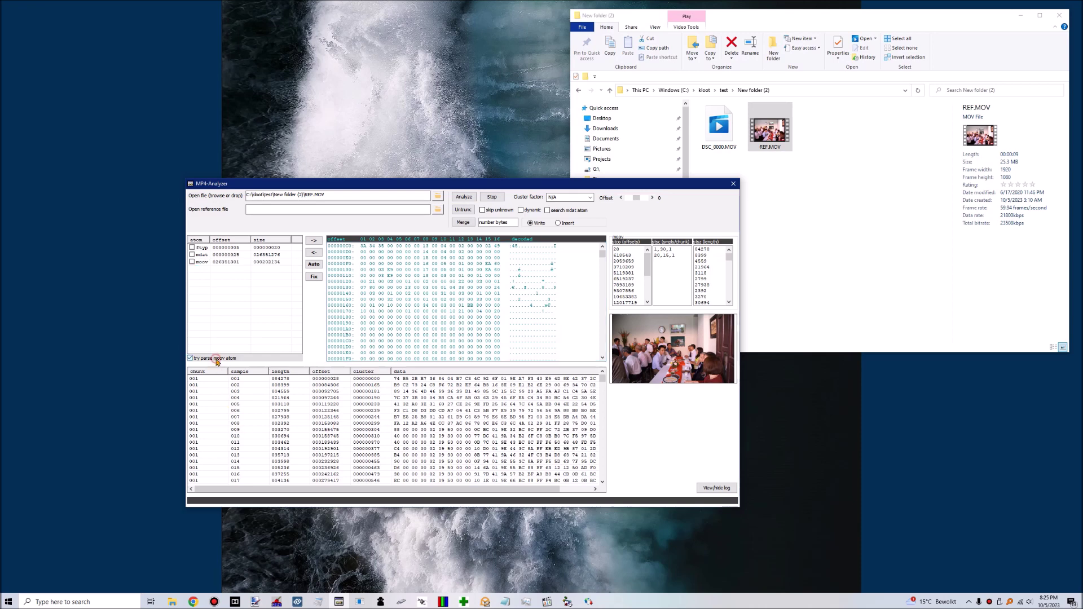
{"action": "scroll", "coordinate": [466, 308], "scroll_direction": "up", "scroll_amount": 1}
{"action": "scroll", "coordinate": [466, 307], "scroll_direction": "up", "scroll_amount": 2}
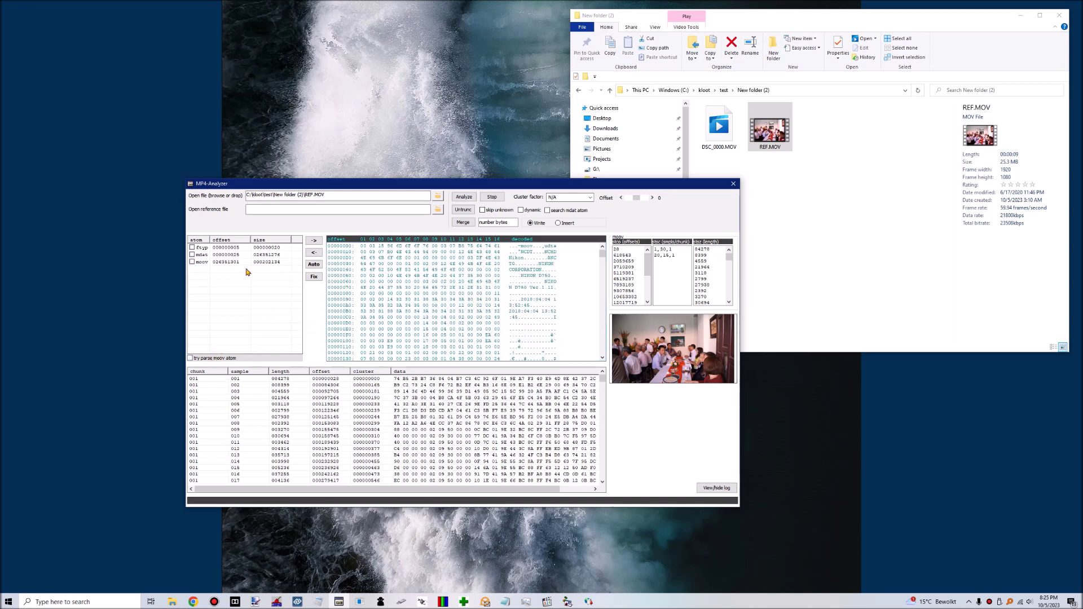
{"action": "left_click", "coordinate": [233, 250]}
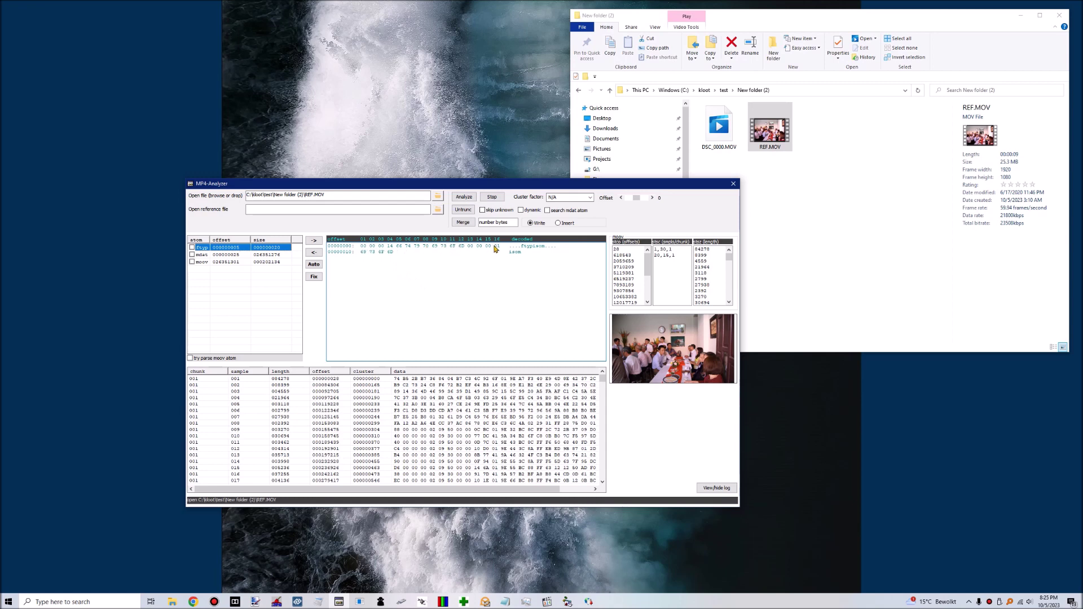
{"action": "left_click", "coordinate": [391, 254]}
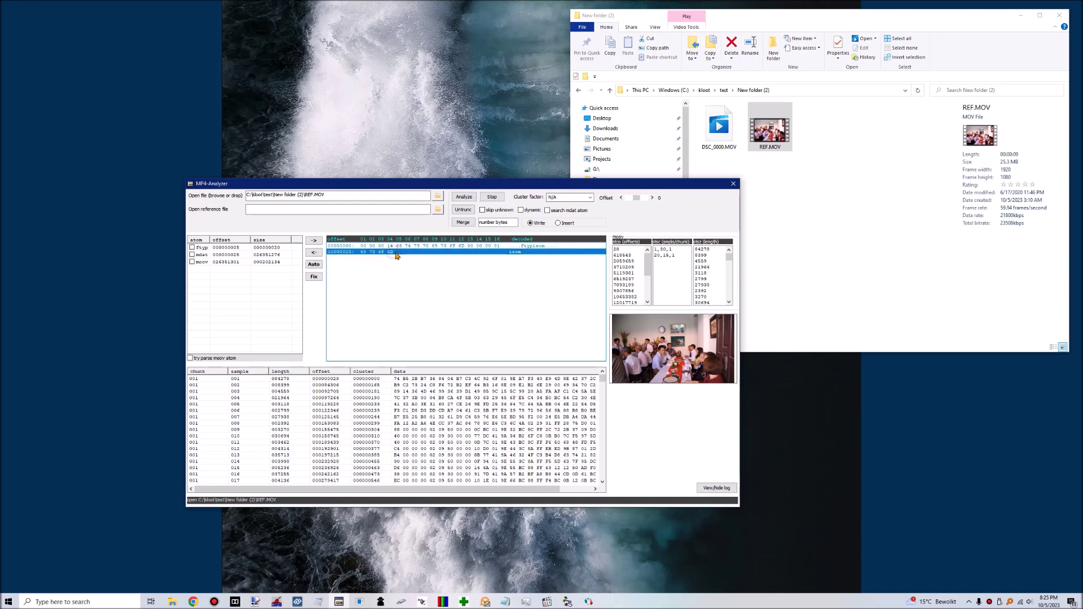
{"action": "left_click", "coordinate": [237, 256]}
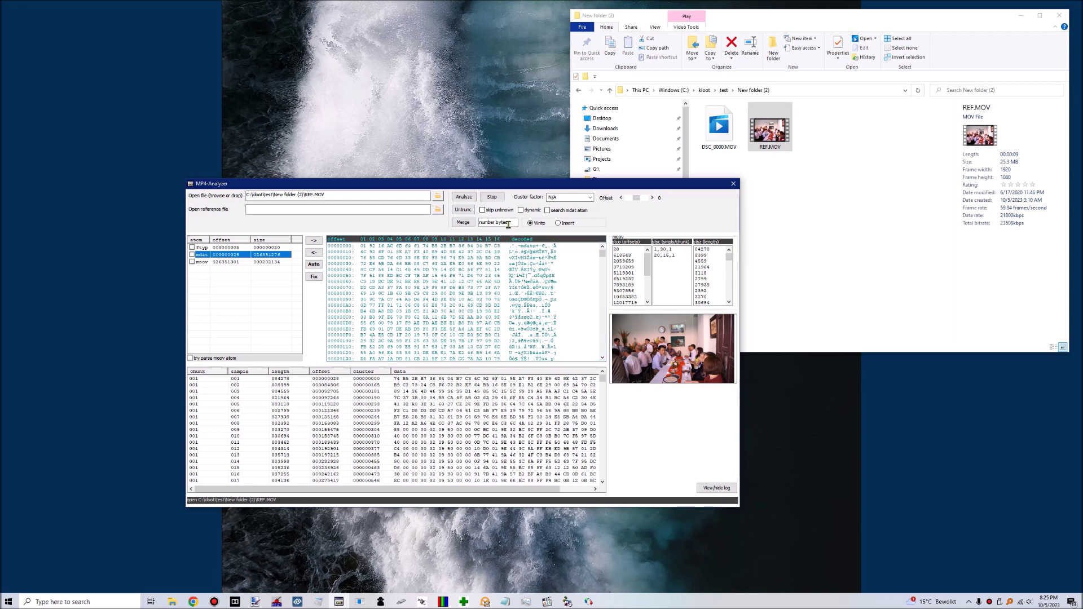
Set the merge byte count to 28, with DSC_0000.MOV as the file to open and REF.MOV as the reference file
{"action": "left_click_drag", "start_coordinate": [512, 223], "coordinate": [464, 225]}
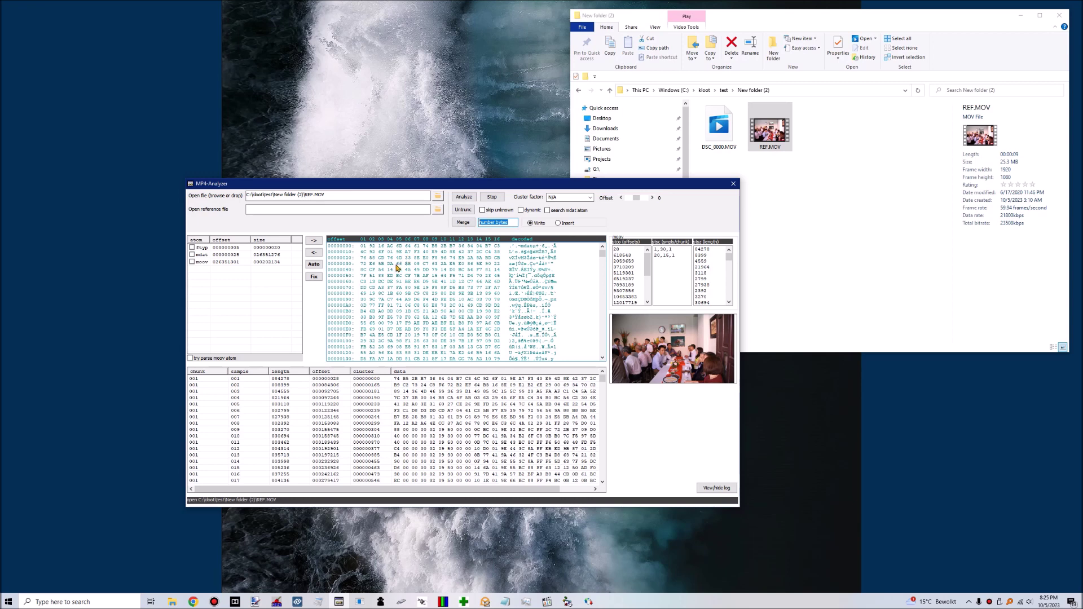
{"action": "type", "text": "28"}
{"action": "left_click_drag", "start_coordinate": [720, 133], "coordinate": [396, 201]}
{"action": "left_click_drag", "start_coordinate": [770, 136], "coordinate": [406, 212]}
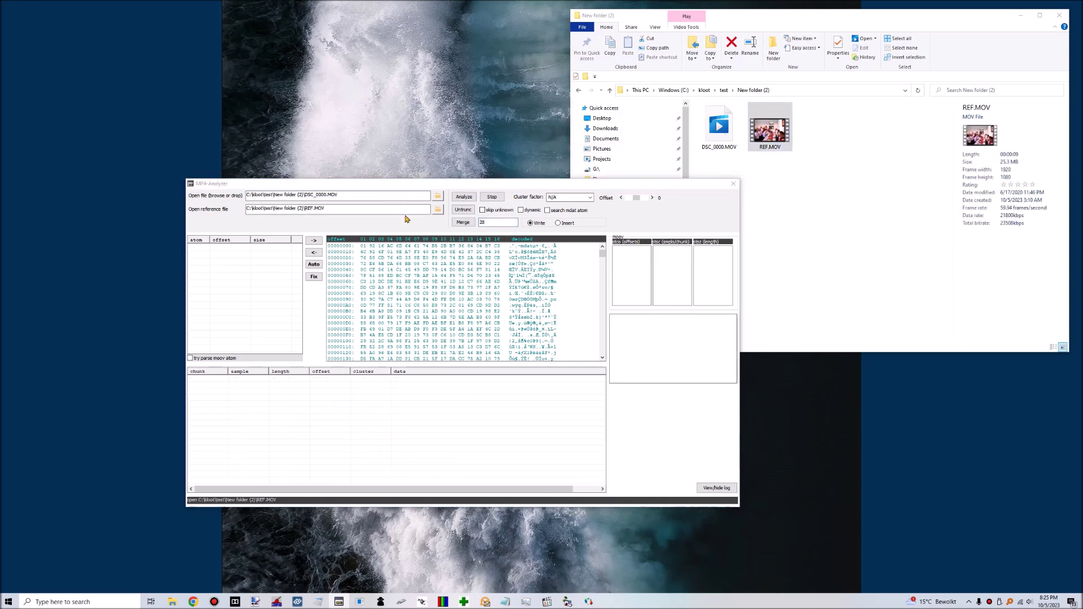
Merge the reference file's first 28 bytes into DSC_0000.MOV and save the result as DSC_0000-merge.mov
{"action": "left_click", "coordinate": [464, 223]}
{"action": "left_click", "coordinate": [289, 281]}
{"action": "double_click", "coordinate": [304, 469]}
{"action": "left_click", "coordinate": [305, 469]}
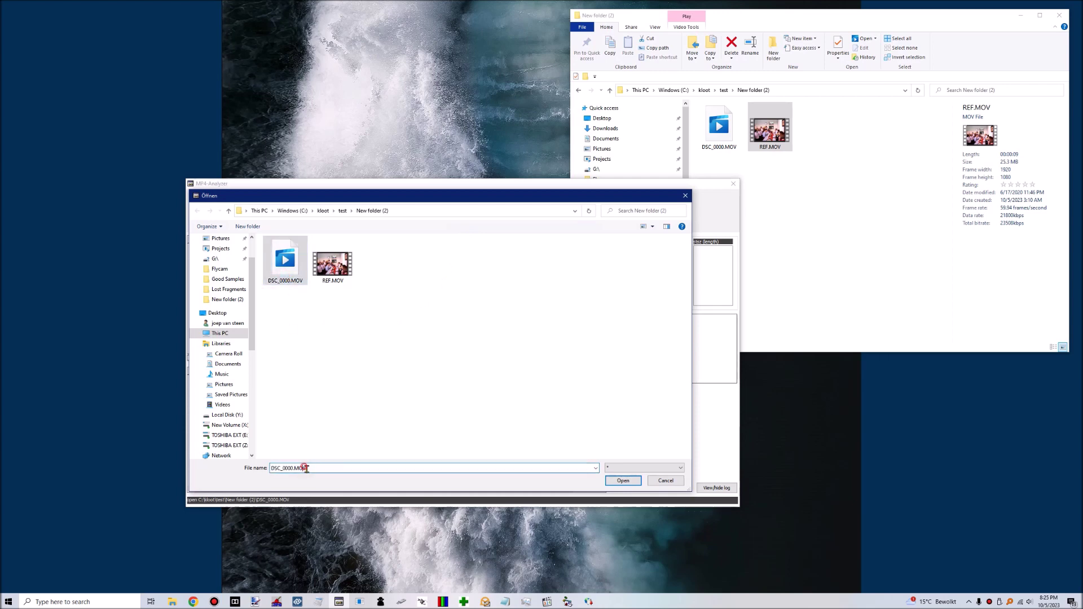
{"action": "left_click_drag", "start_coordinate": [293, 468], "coordinate": [425, 455]}
{"action": "type", "text": "-merg"}
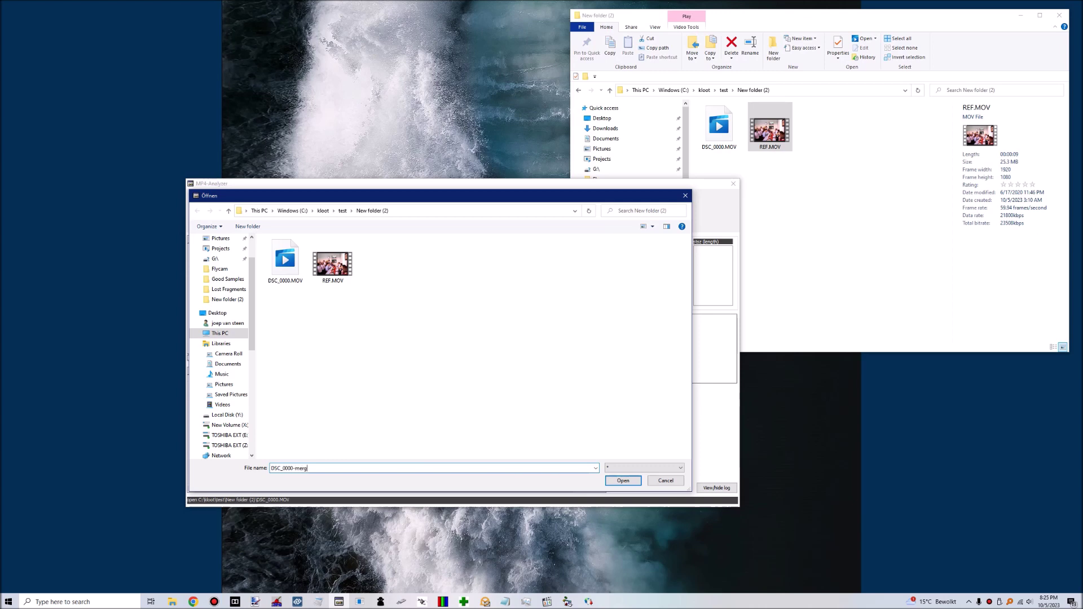
{"action": "type", "text": "e.mov"}
{"action": "key", "text": "Return"}
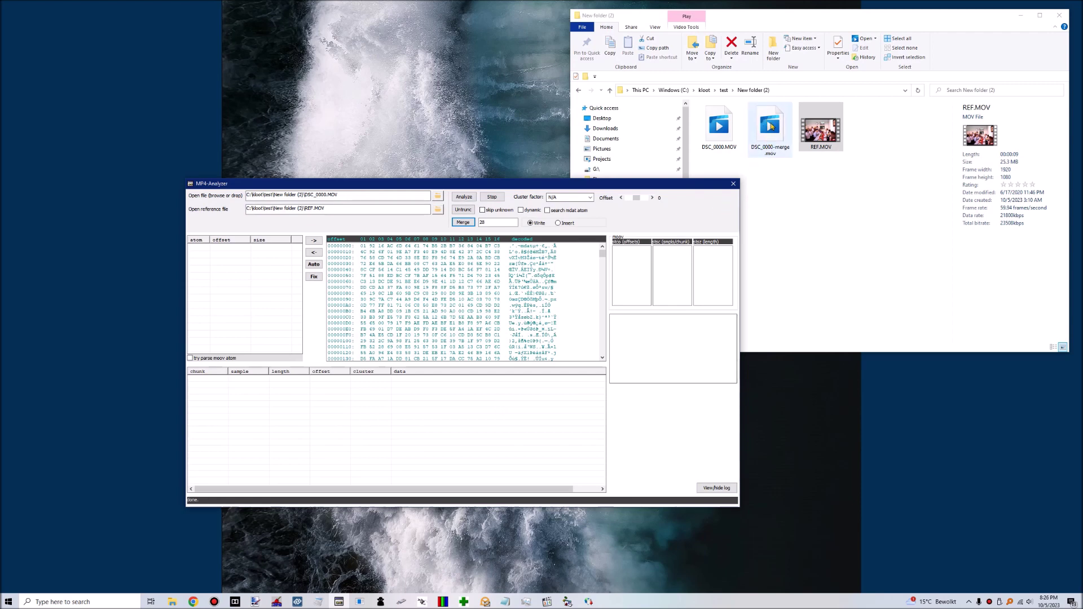
Load and analyze DSC_0000-merge.mov, then fix its mdat atom against the moov atom by accepting the suggested value
{"action": "left_click_drag", "start_coordinate": [769, 150], "coordinate": [396, 201]}
{"action": "left_click", "coordinate": [465, 198]}
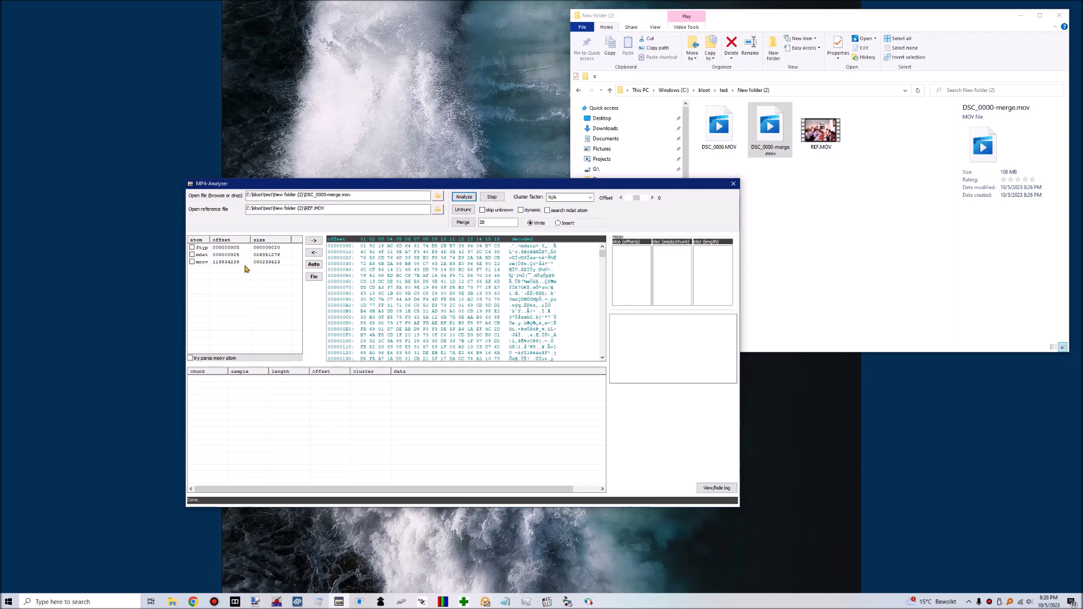
{"action": "left_click", "coordinate": [192, 255]}
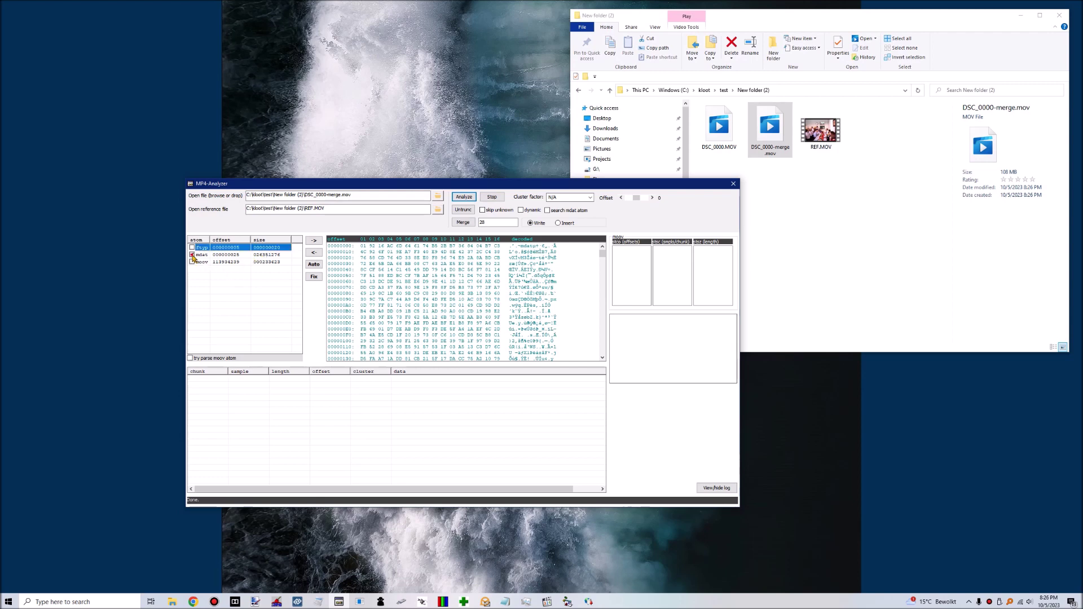
{"action": "left_click", "coordinate": [192, 262]}
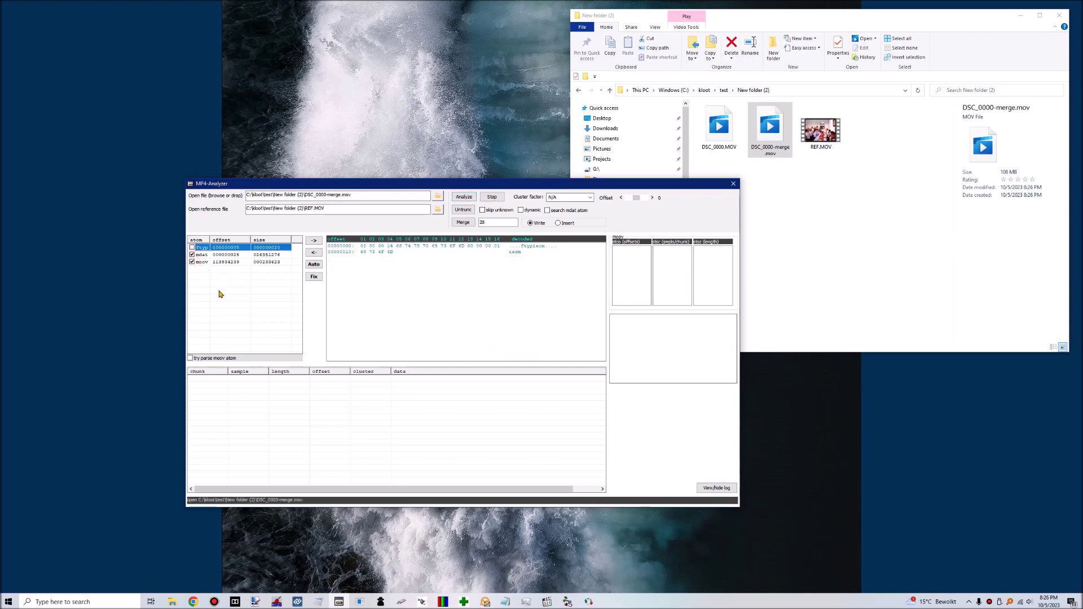
{"action": "left_click", "coordinate": [315, 277]}
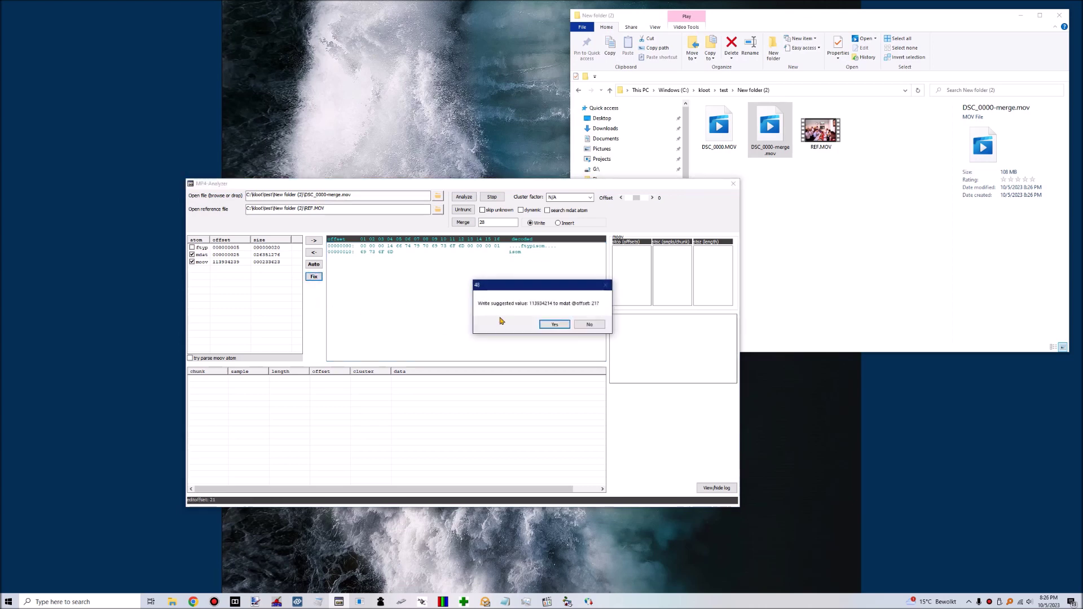
{"action": "left_click", "coordinate": [554, 326]}
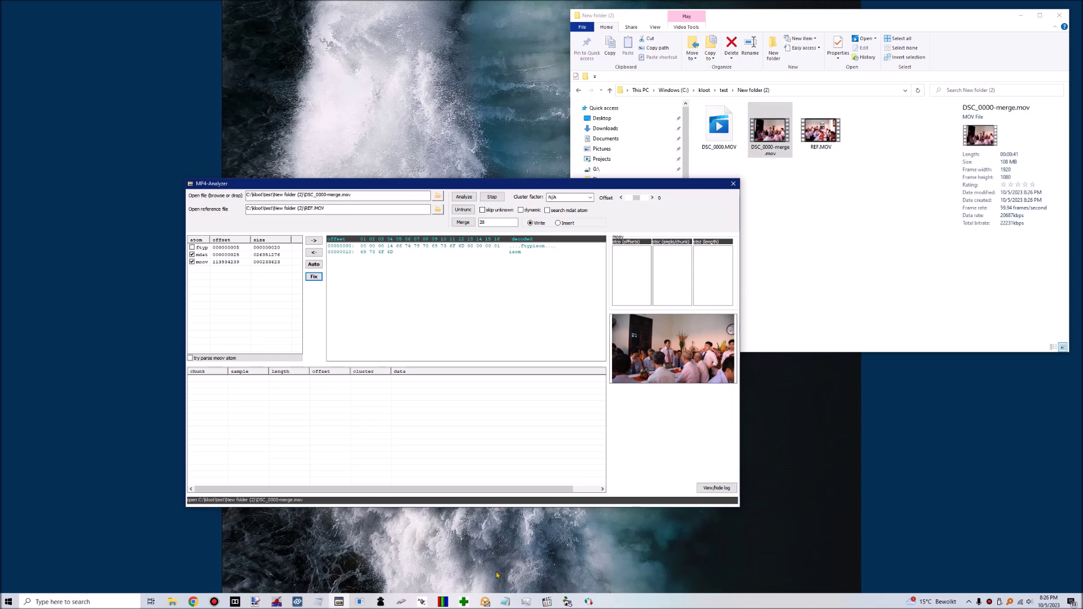
Switch to Media Player Classic, play DSC_0000-merge.mov to check the repaired video, and close the player
{"action": "left_click", "coordinate": [546, 602]}
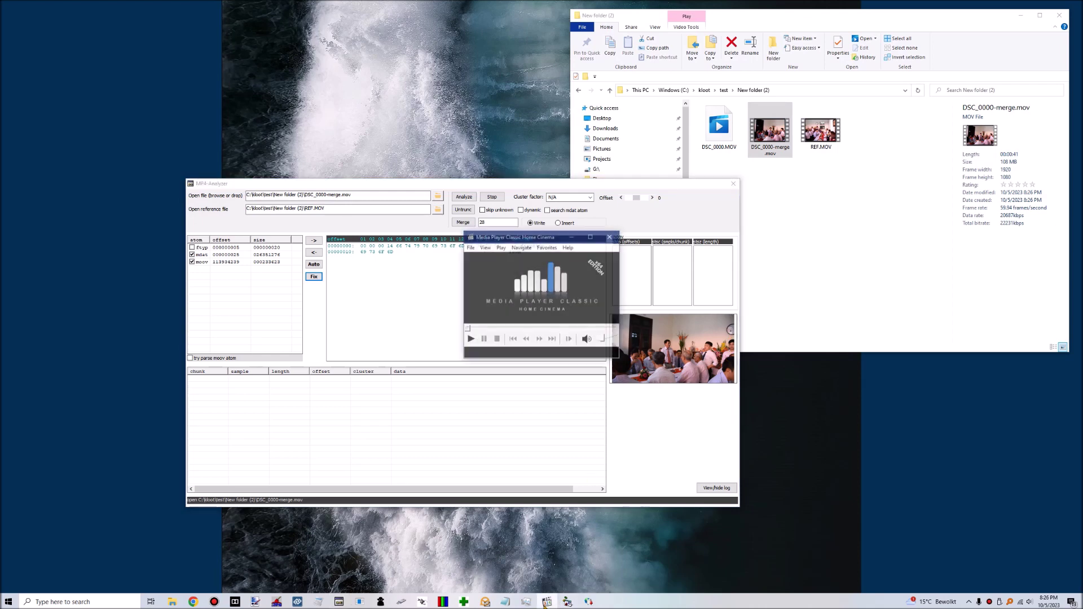
{"action": "left_click_drag", "start_coordinate": [770, 130], "coordinate": [556, 306]}
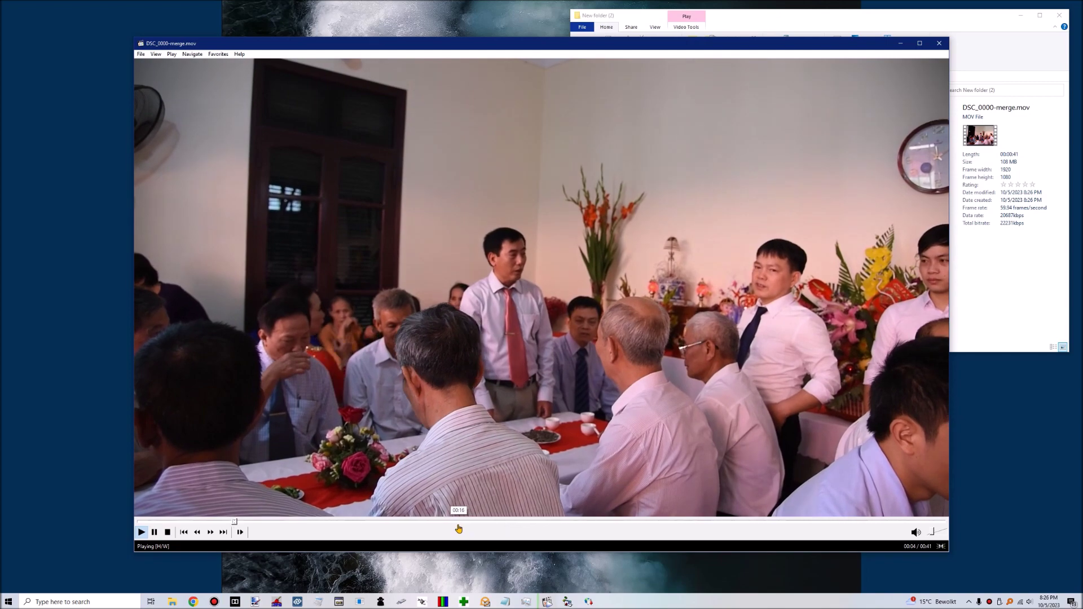
{"action": "key", "text": "period"}
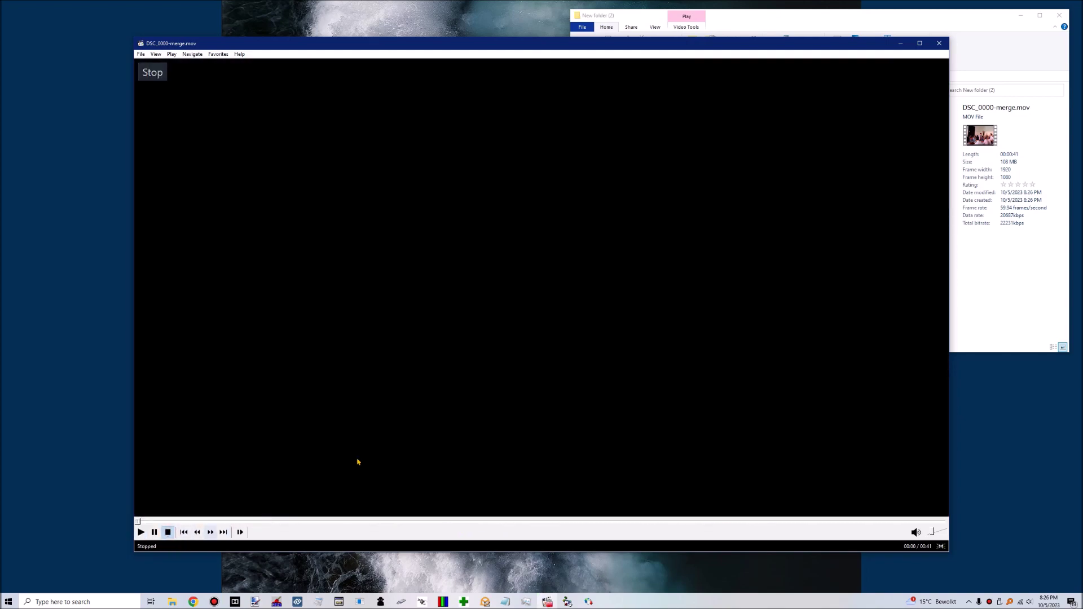
{"action": "left_click", "coordinate": [938, 42]}
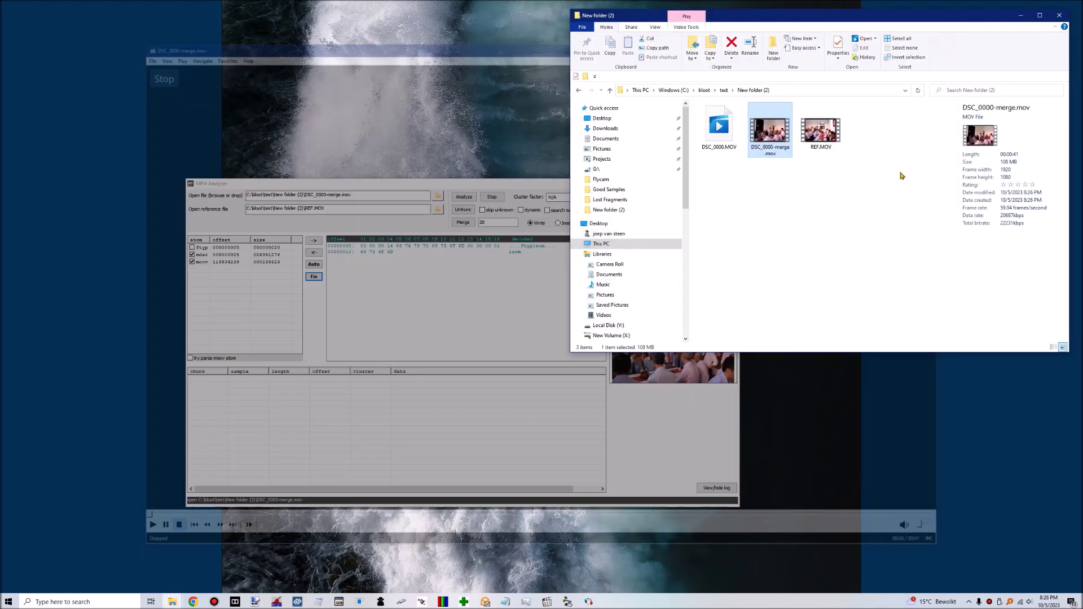
Back in MP4-Analyzer, turn on moov atom parsing and examine the sample table of DSC_0000-merge.mov
{"action": "left_click", "coordinate": [509, 194]}
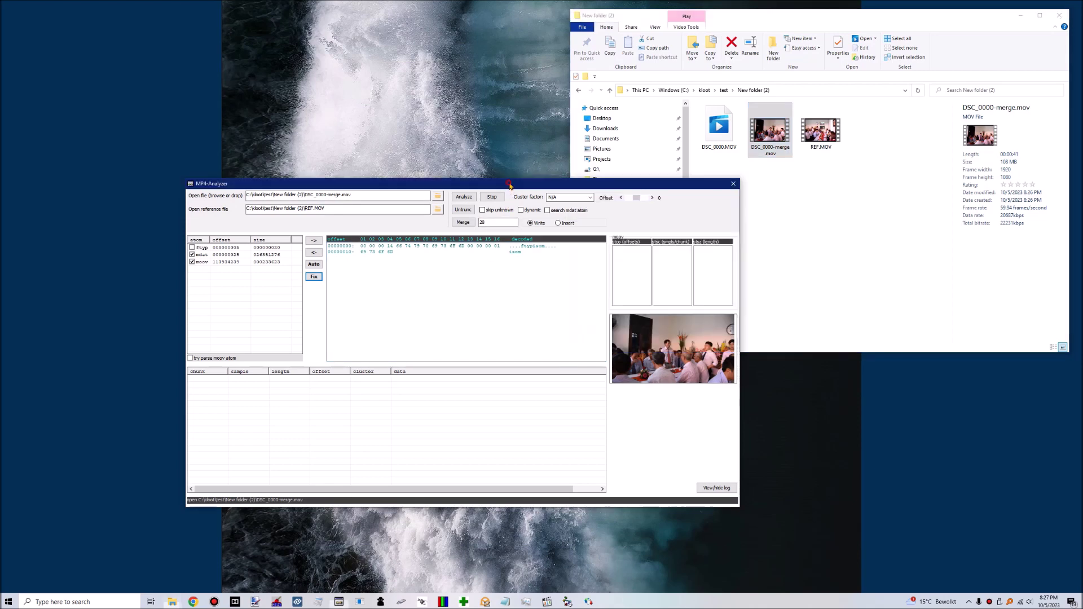
{"action": "left_click", "coordinate": [236, 359]}
{"action": "left_click", "coordinate": [226, 263]}
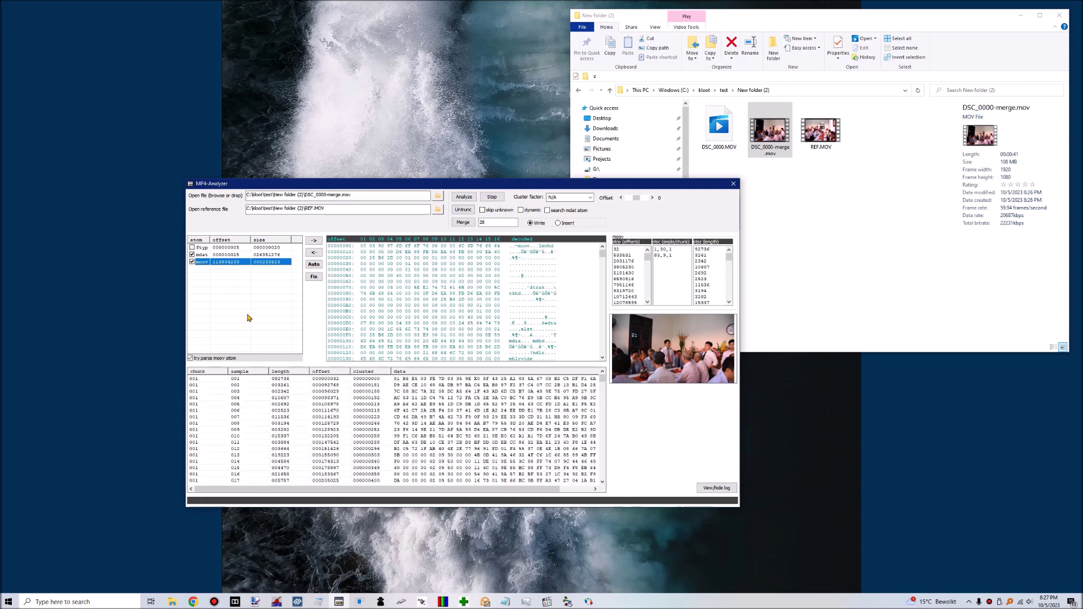
{"action": "left_click_drag", "start_coordinate": [602, 387], "coordinate": [601, 416]}
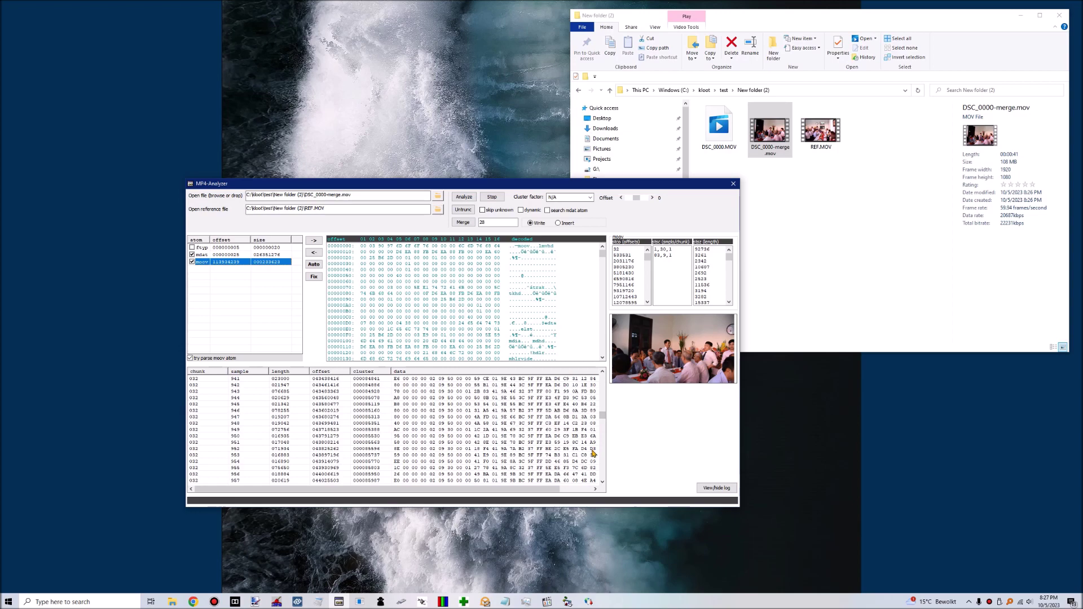